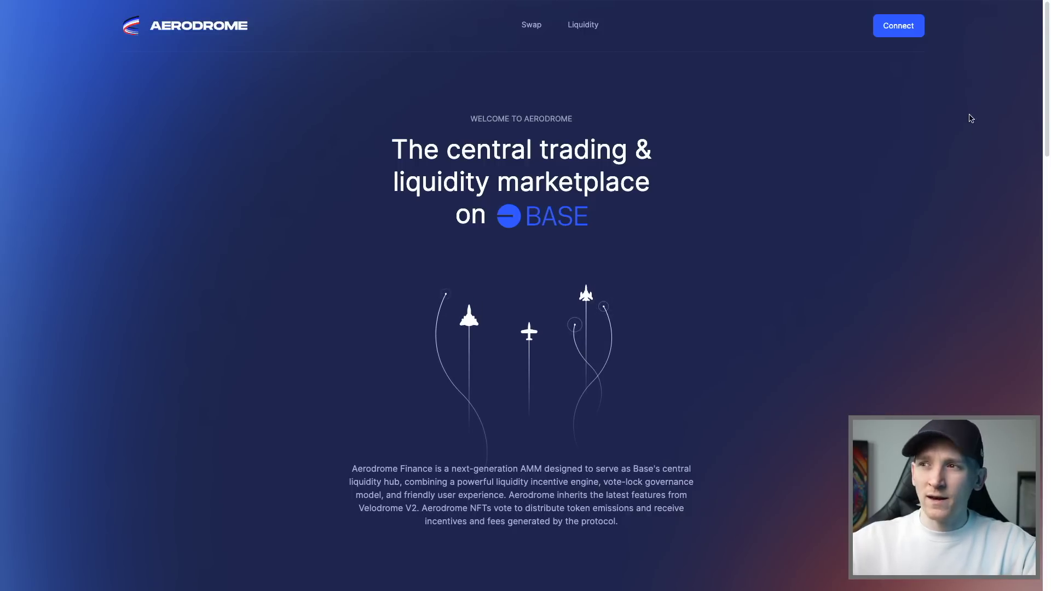
Connect to Aerodrome with the browser wallet and open the wallet's address list
left_click(915, 32)
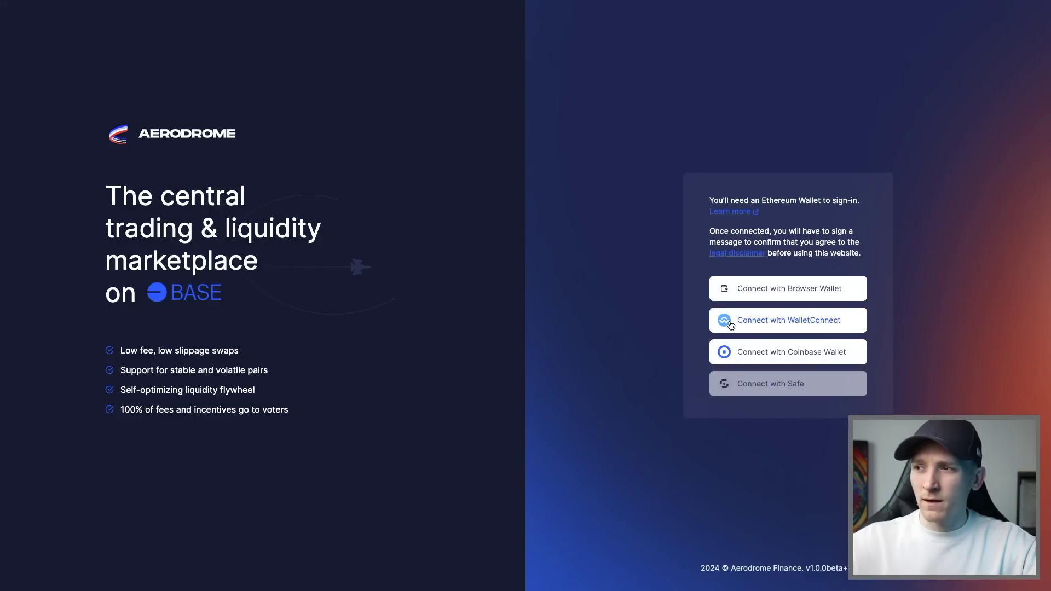
left_click(786, 291)
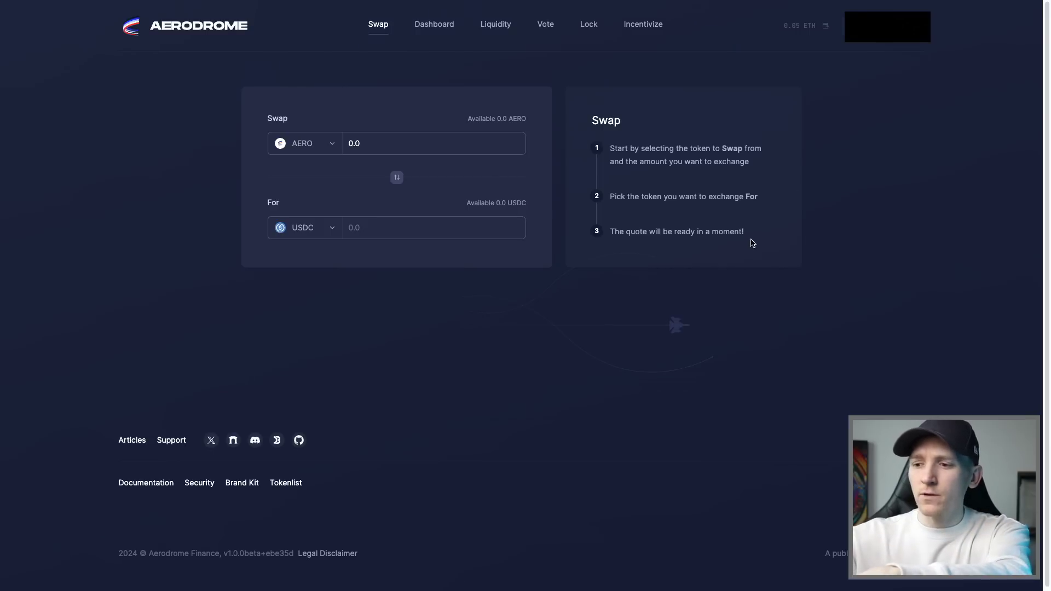
key("alt+shift+r")
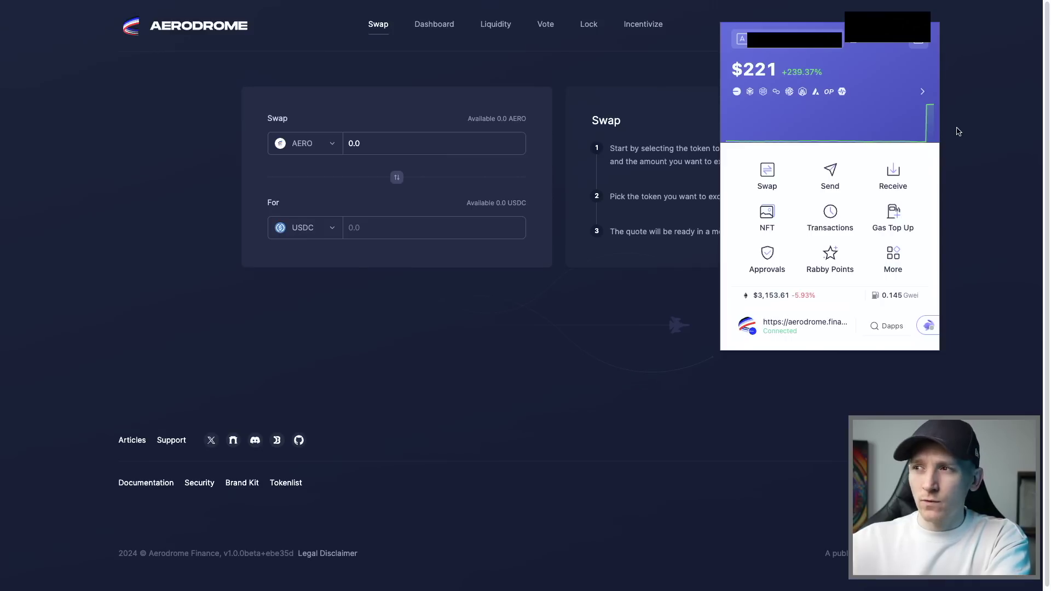
mouse_move(800, 77)
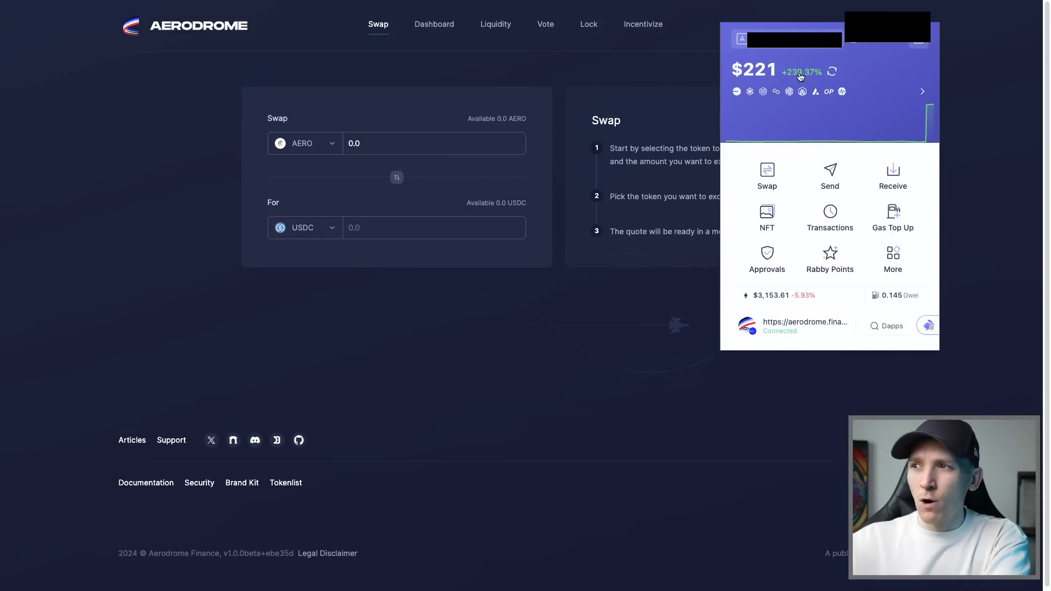
left_click(794, 46)
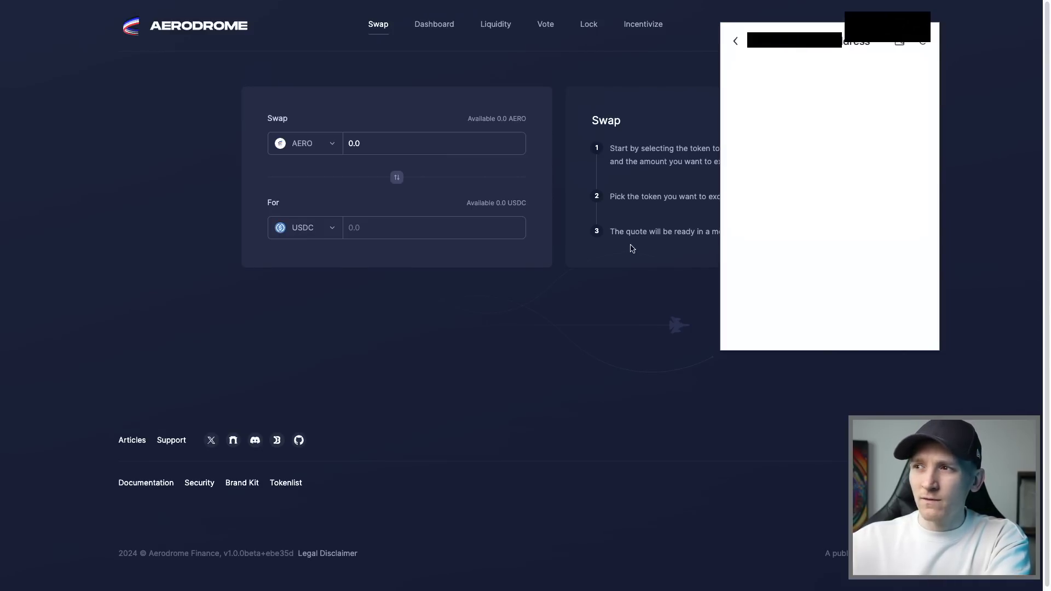
In Binance's Withdraw Crypto form for ETH, choose Base as the withdrawal network
left_click(566, 327)
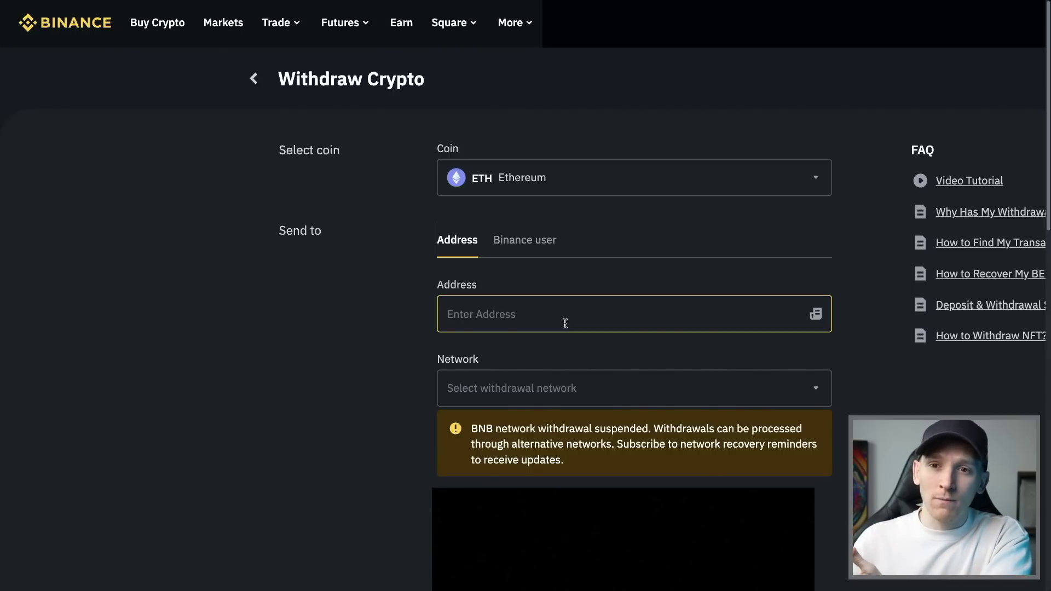
left_click(558, 383)
scroll(644, 374, "down", 2)
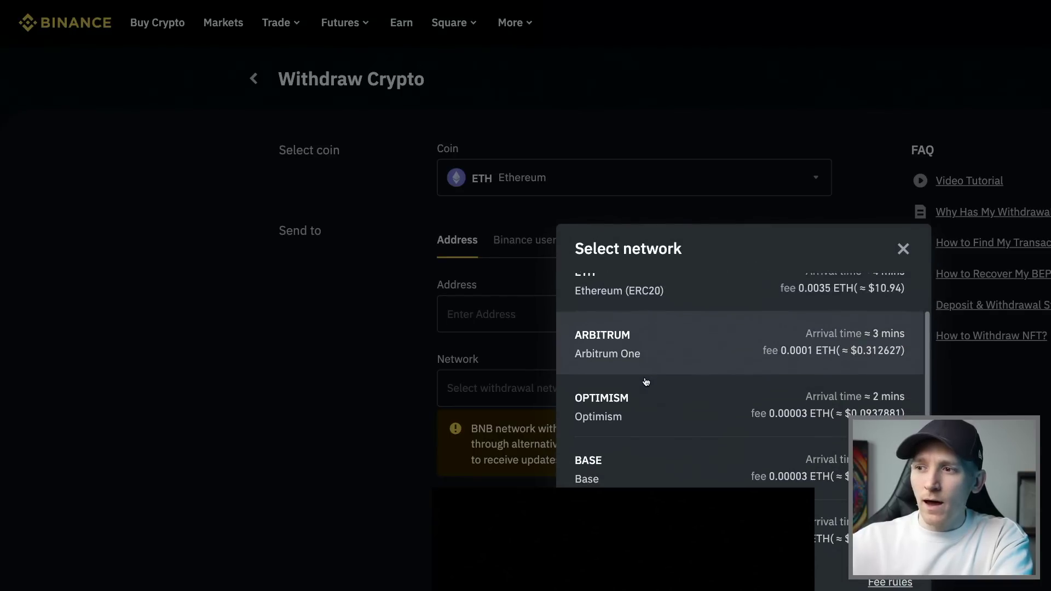
left_click(618, 459)
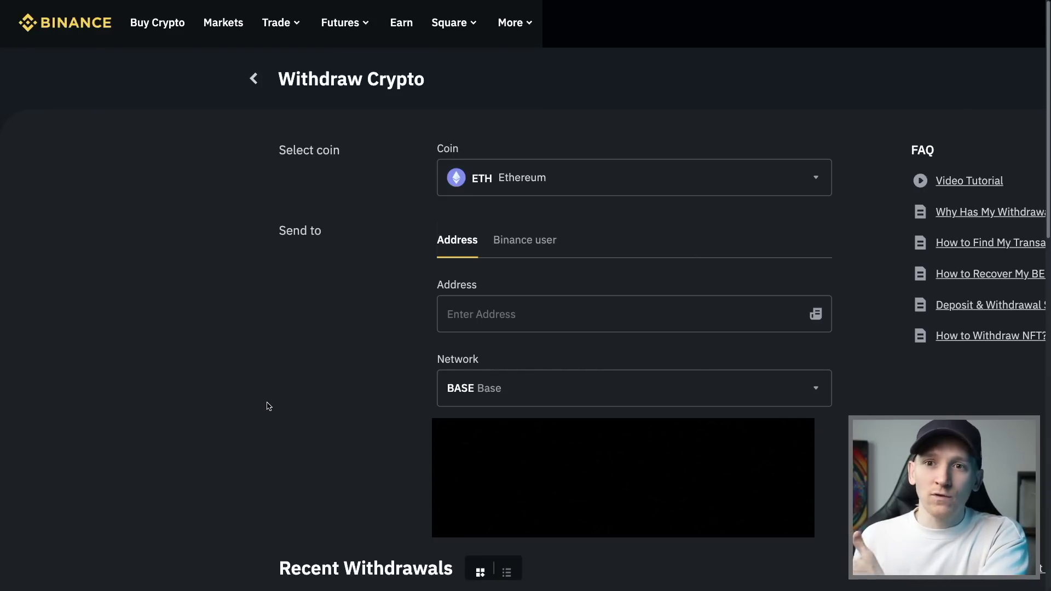
Back on Aerodrome's swap page, select ETH as the token to swap and cbETH as the token to receive
key("ctrl+Tab")
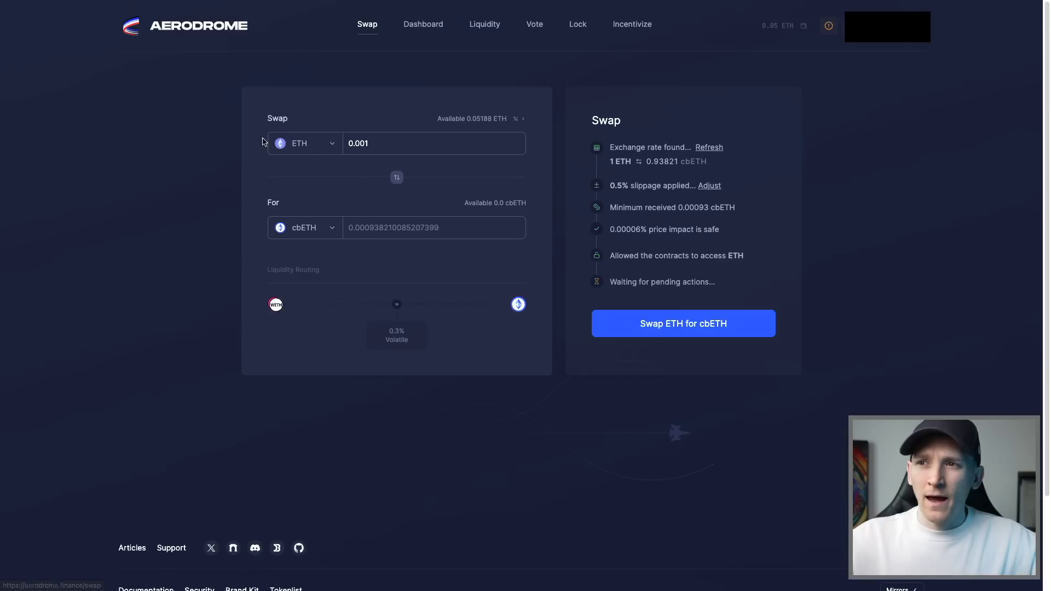
left_click(319, 150)
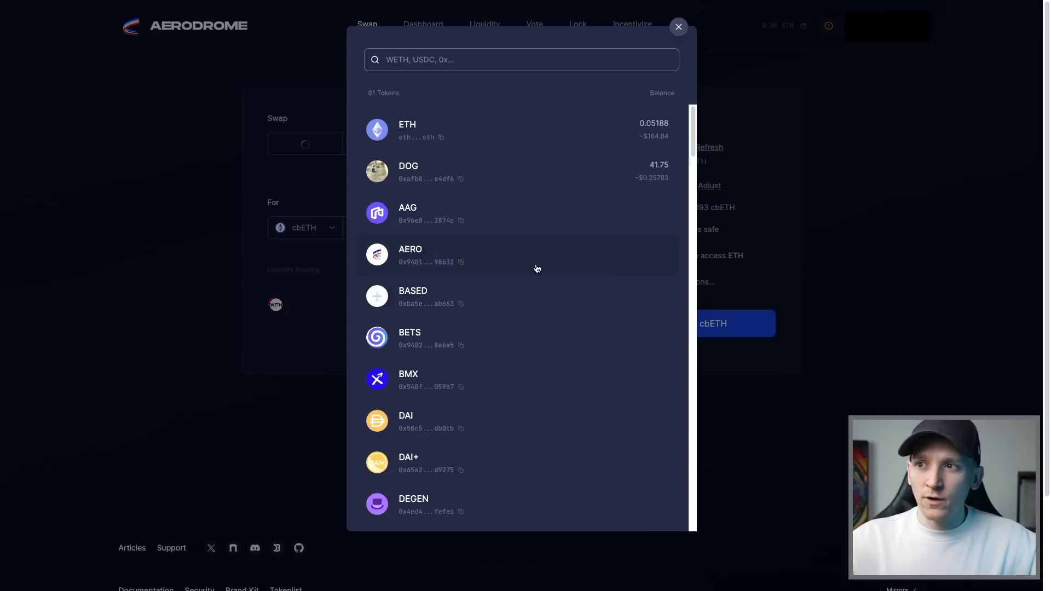
left_click(479, 137)
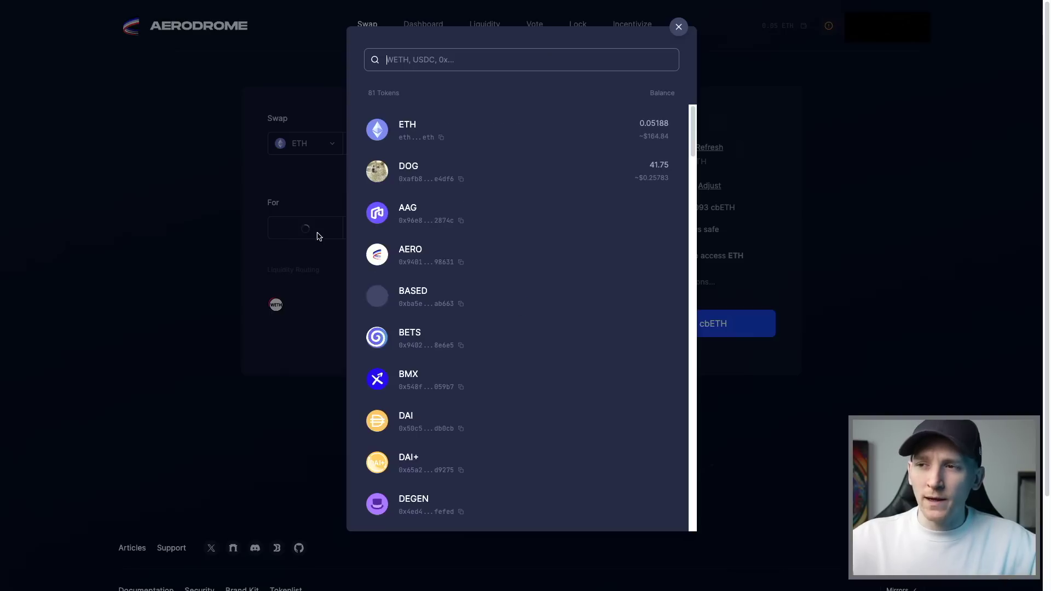
left_click(318, 231)
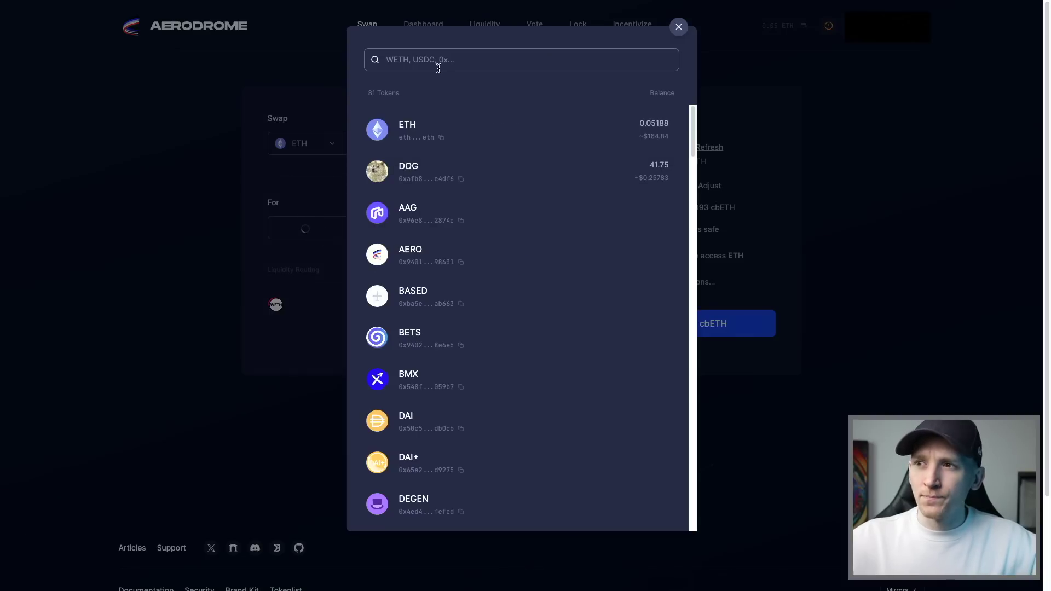
type("eth")
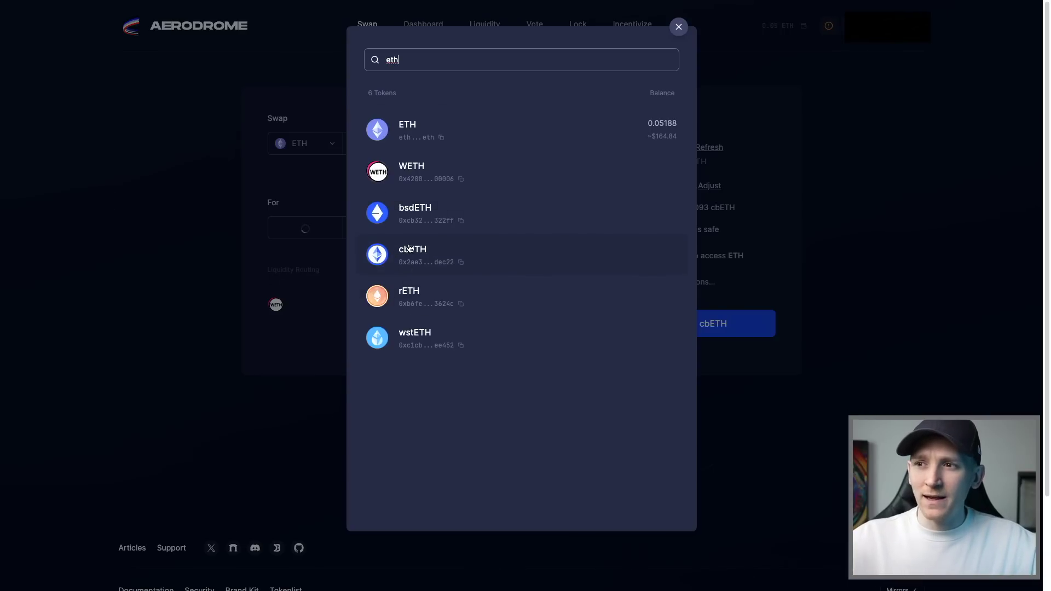
left_click(498, 260)
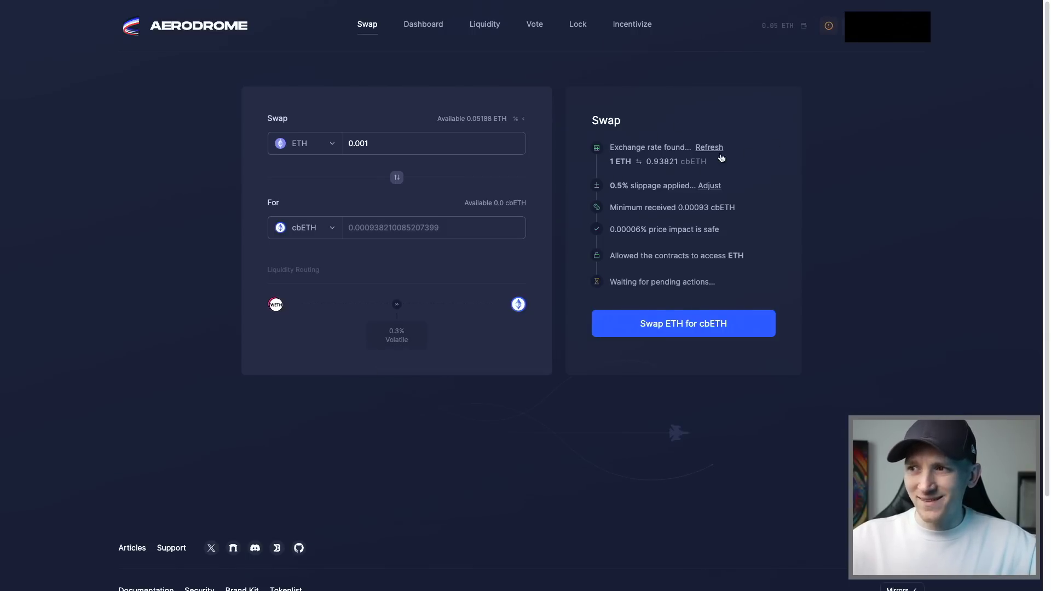
Review the slippage tolerance options, submit the swap of 0.001 ETH for cbETH and sign the transaction in the wallet
left_click(710, 187)
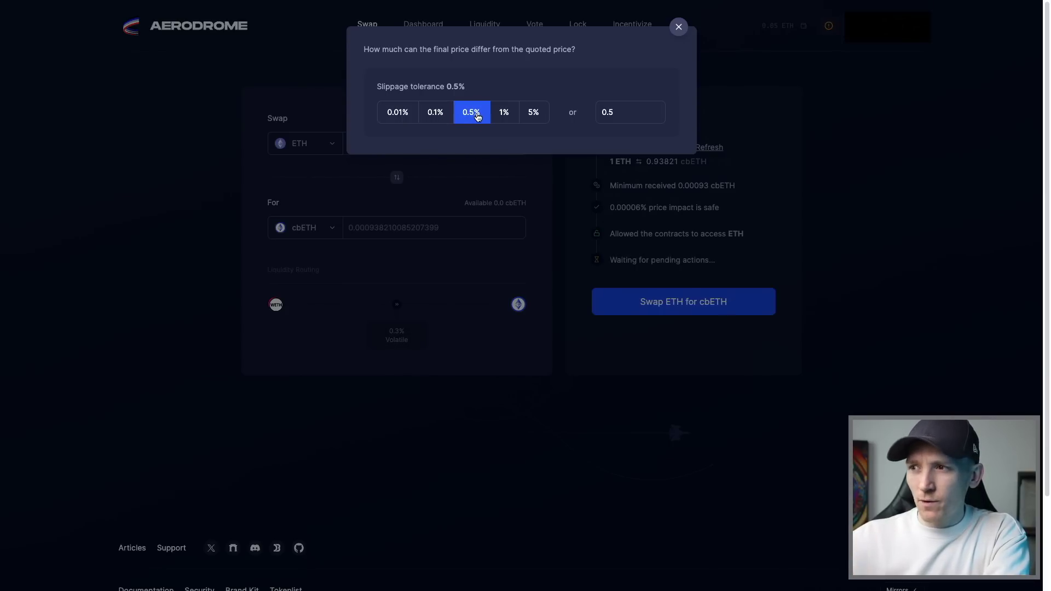
left_click(678, 27)
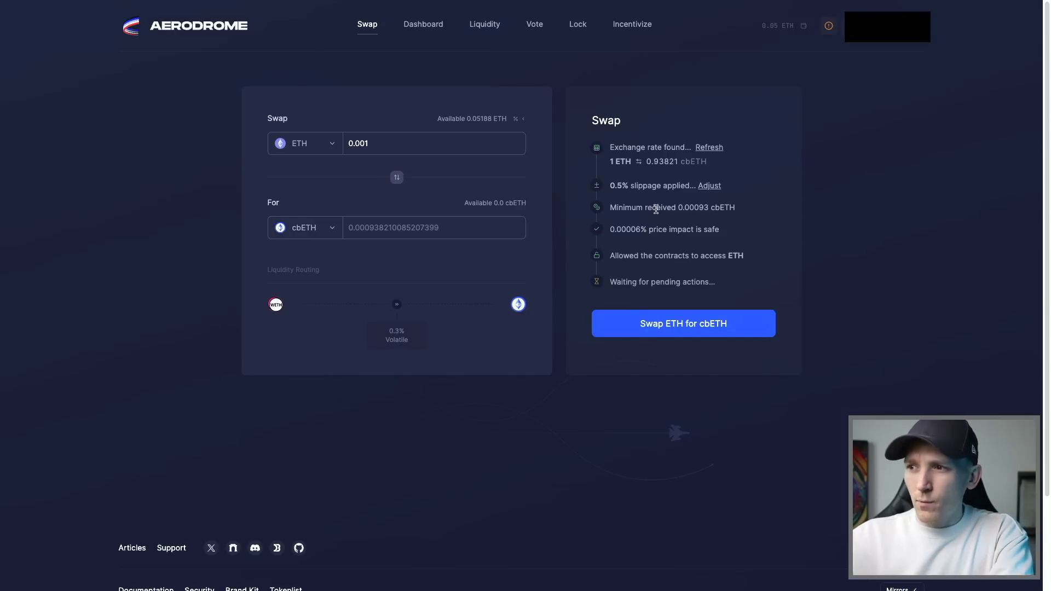
left_click(677, 326)
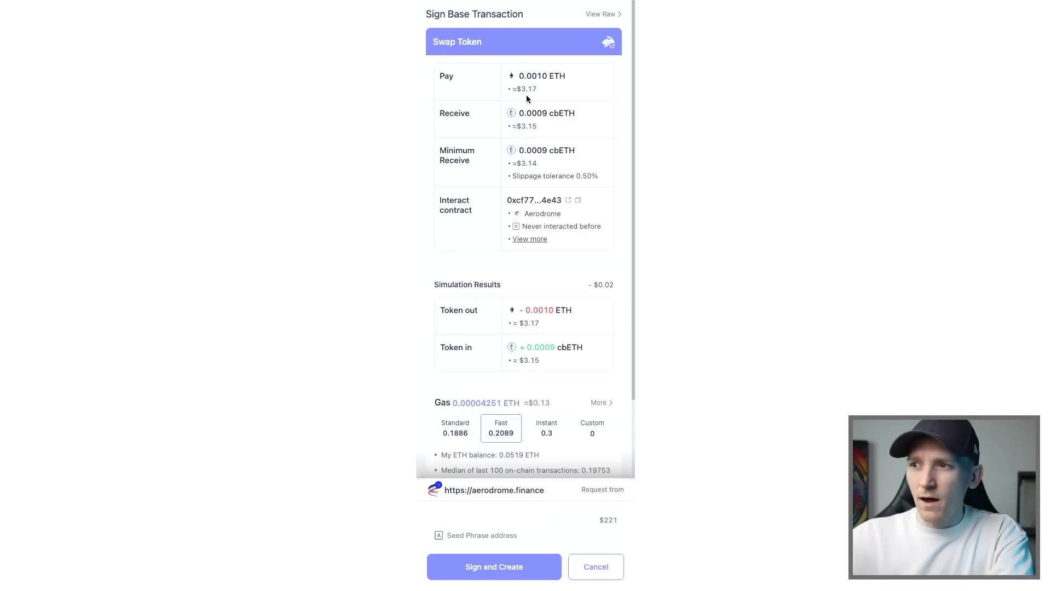
left_click(504, 569)
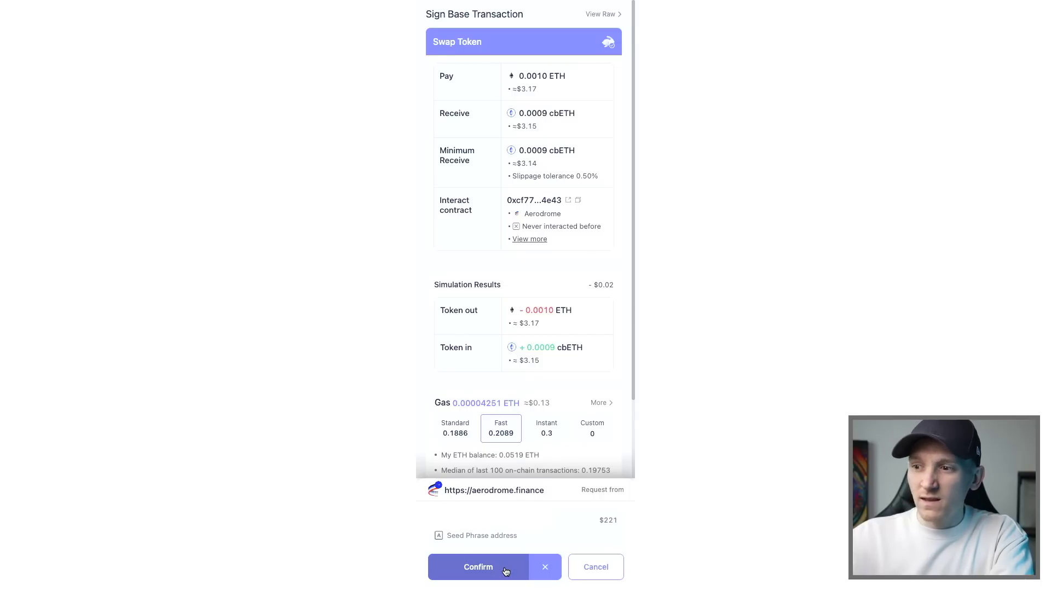
left_click(484, 566)
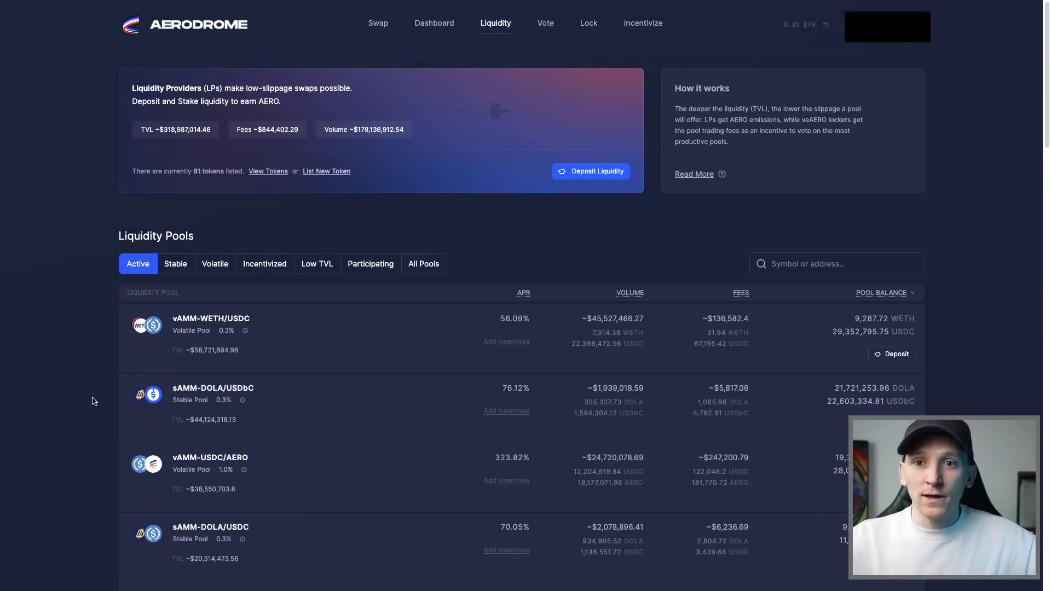
Search the liquidity pools for "eth" and examine the matching pairs' APR, volume and fees
scroll(104, 405, "down", 2)
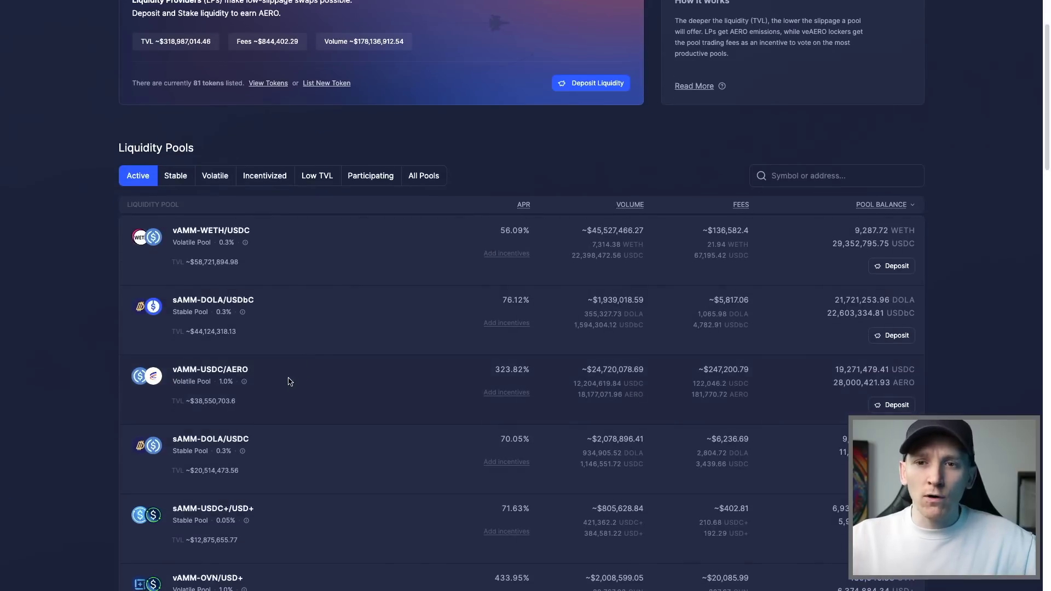
scroll(86, 403, "up", 2)
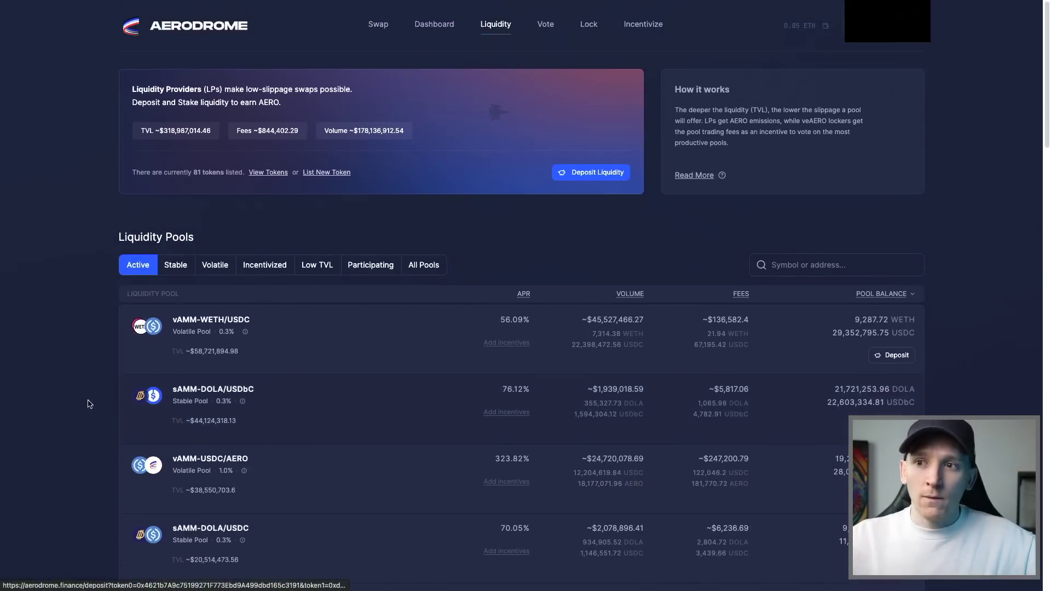
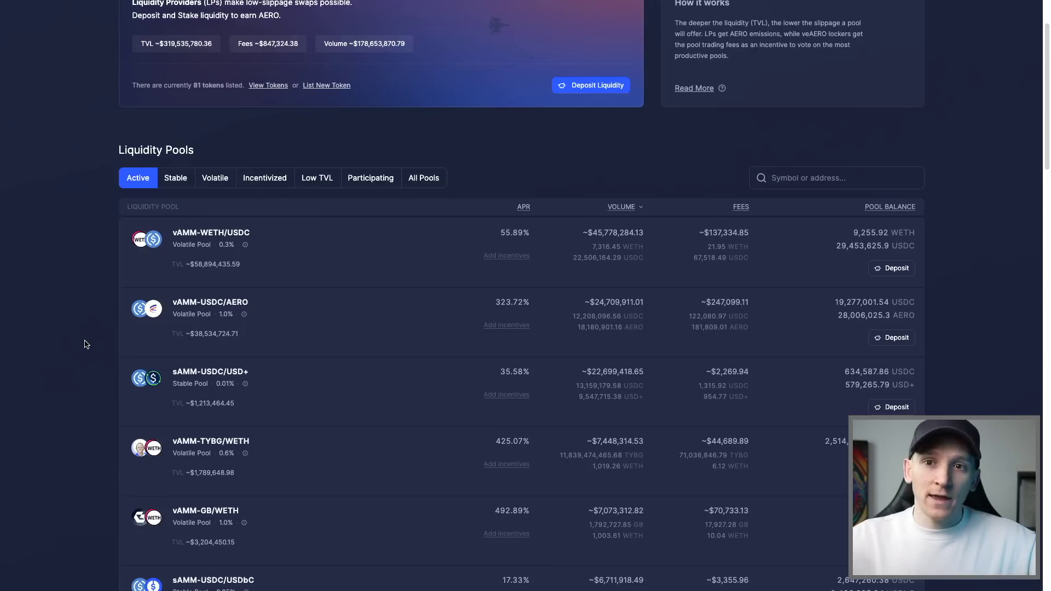
left_click(802, 178)
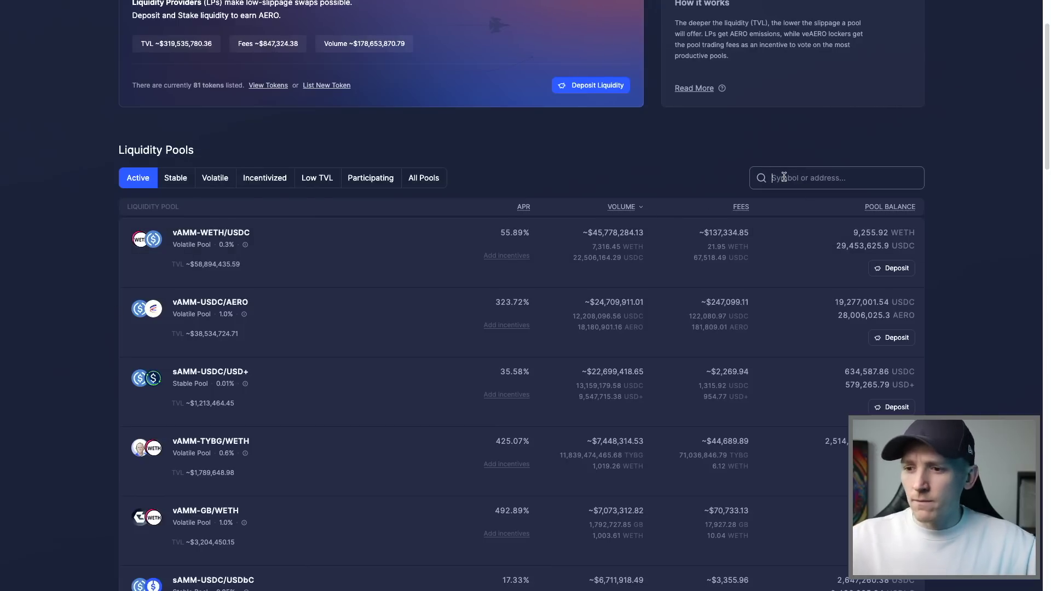
type("eth")
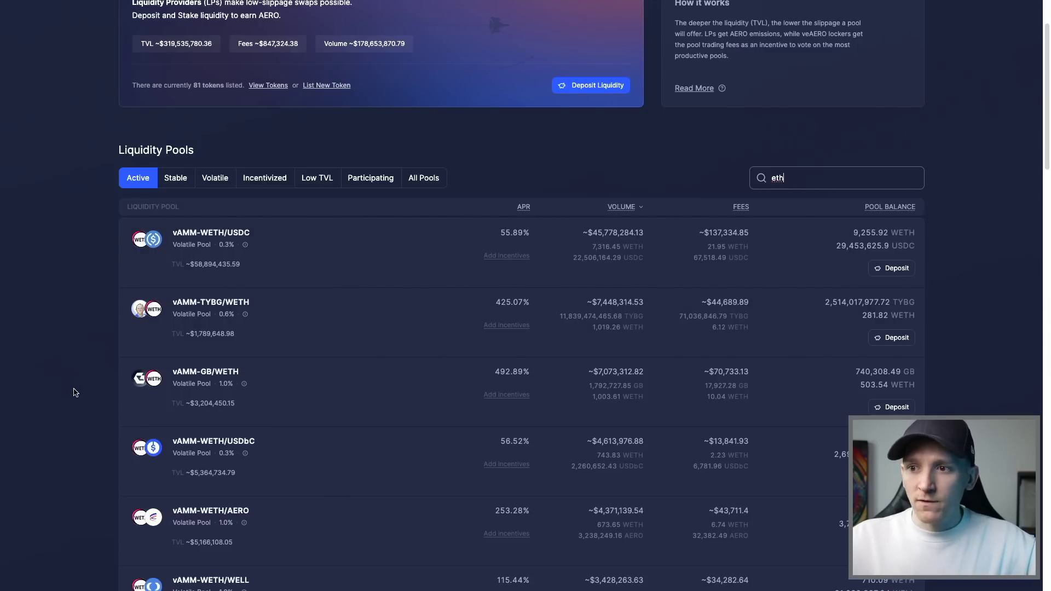
scroll(87, 388, "down", 3)
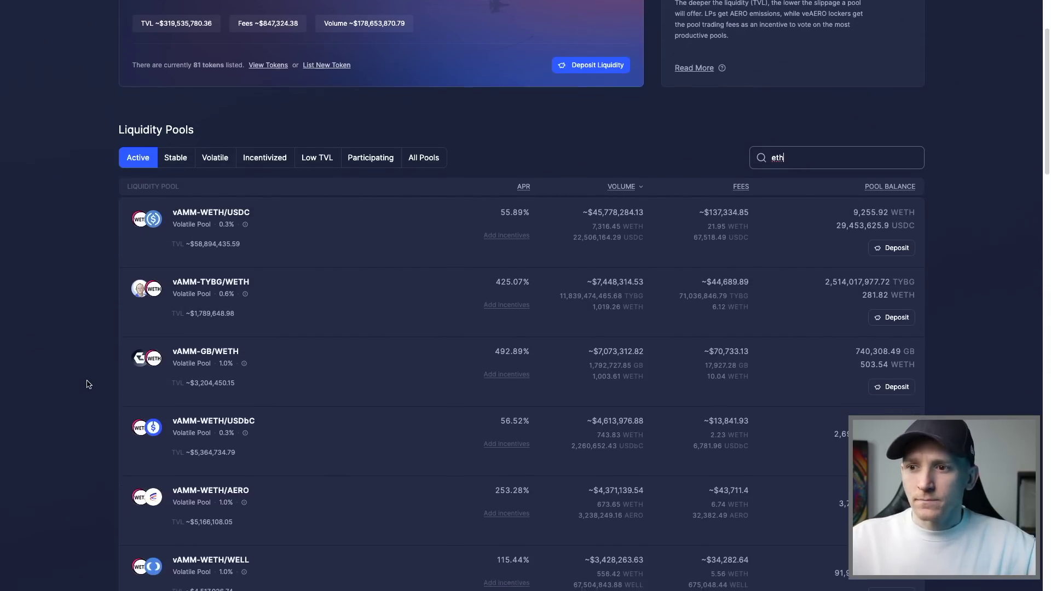
scroll(88, 387, "down", 3)
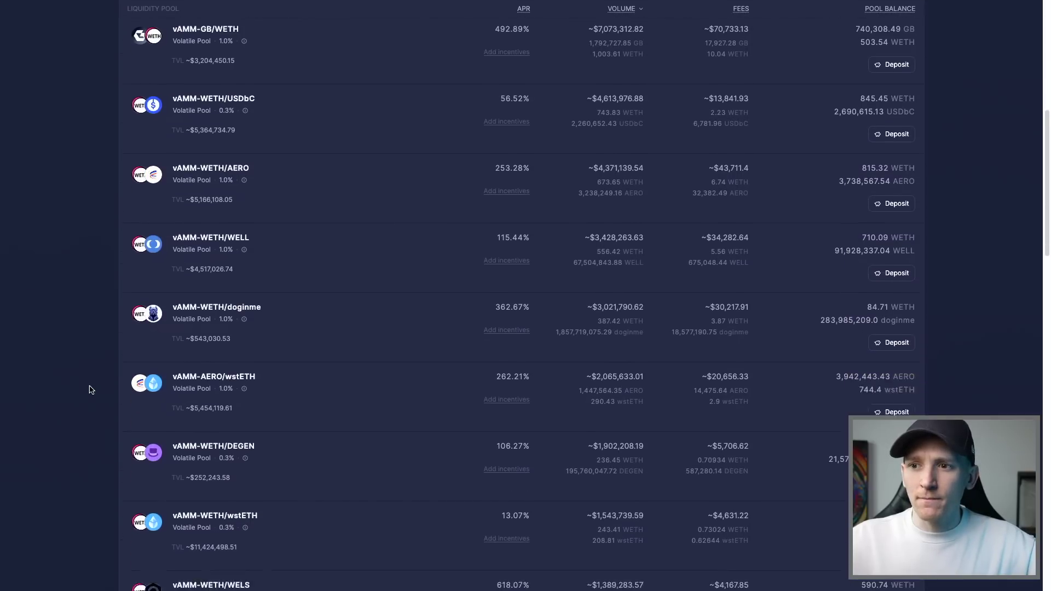
scroll(91, 388, "down", 2)
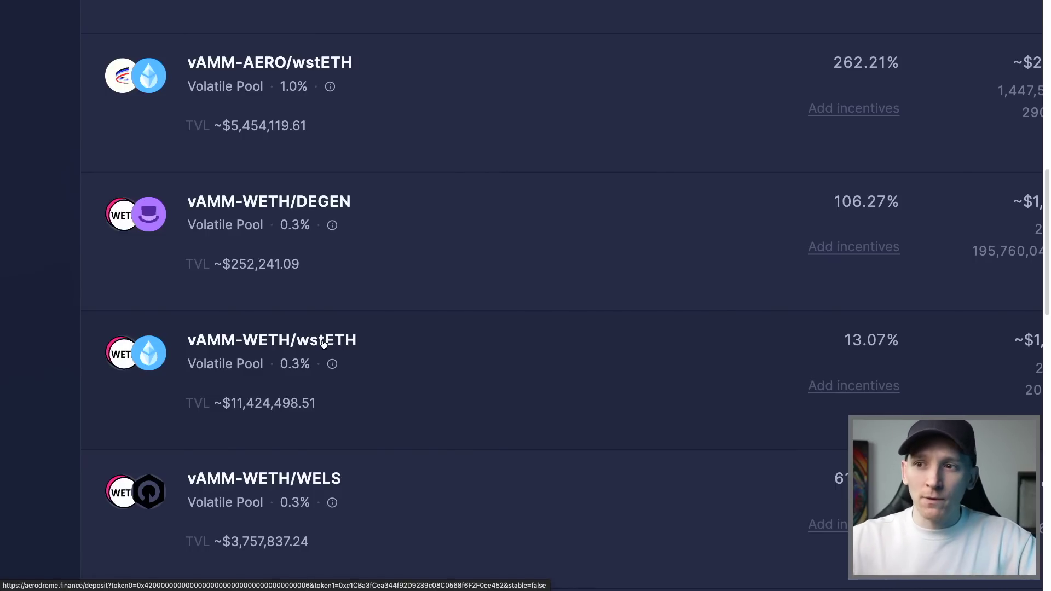
key("ctrl+minus")
key("ctrl+minus")
key("ctrl+minus")
key("ctrl+minus")
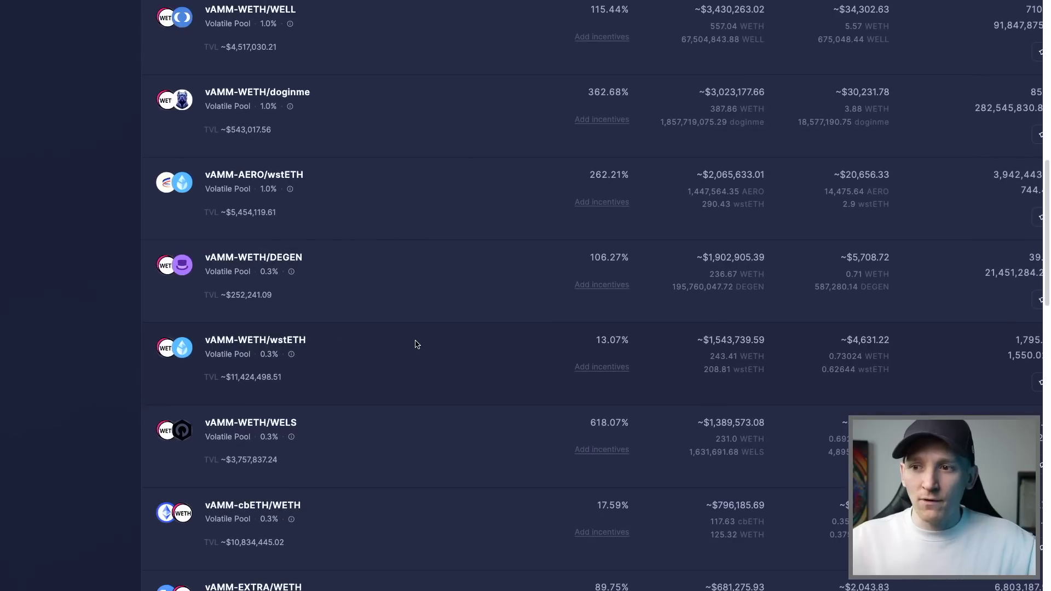
scroll(416, 344, "down", 3)
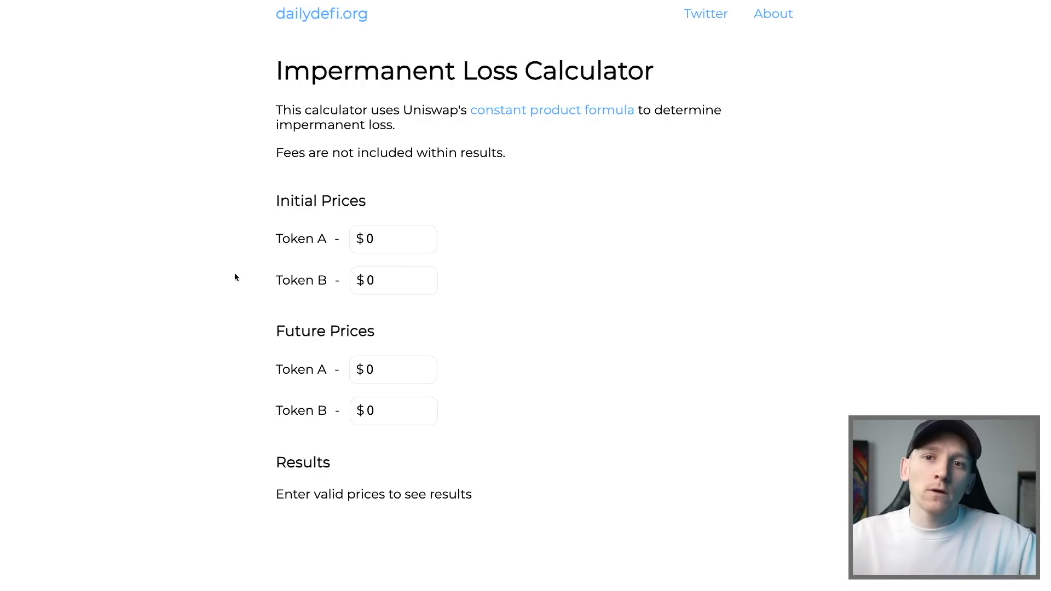
In the Impermanent Loss Calculator, set the initial prices to $1 for Token A and $1.03 for Token B
left_click(405, 240)
key("BackSpace")
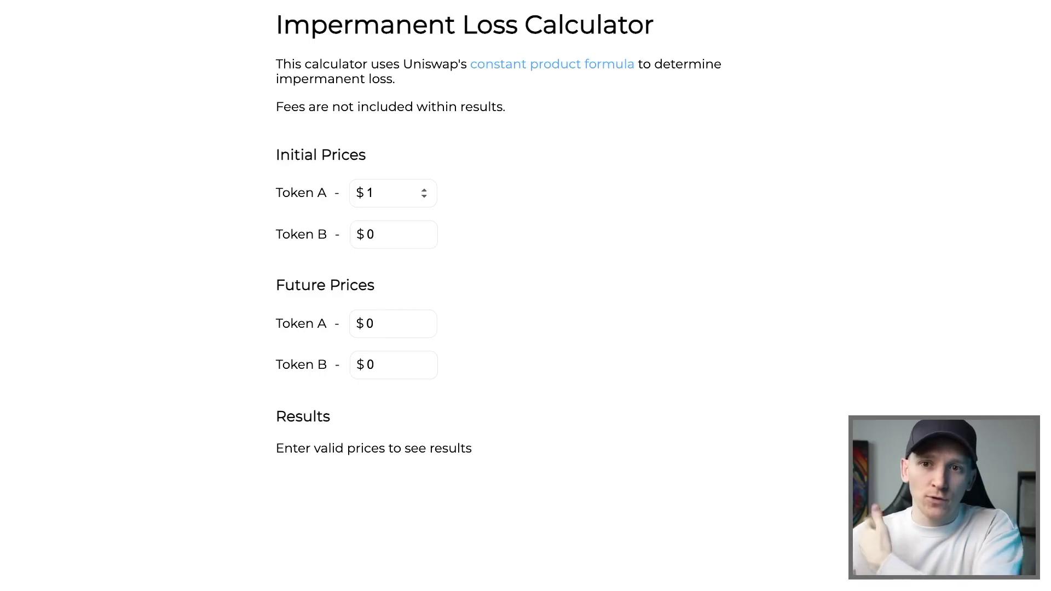
left_click(384, 240)
key("BackSpace")
type("1.03")
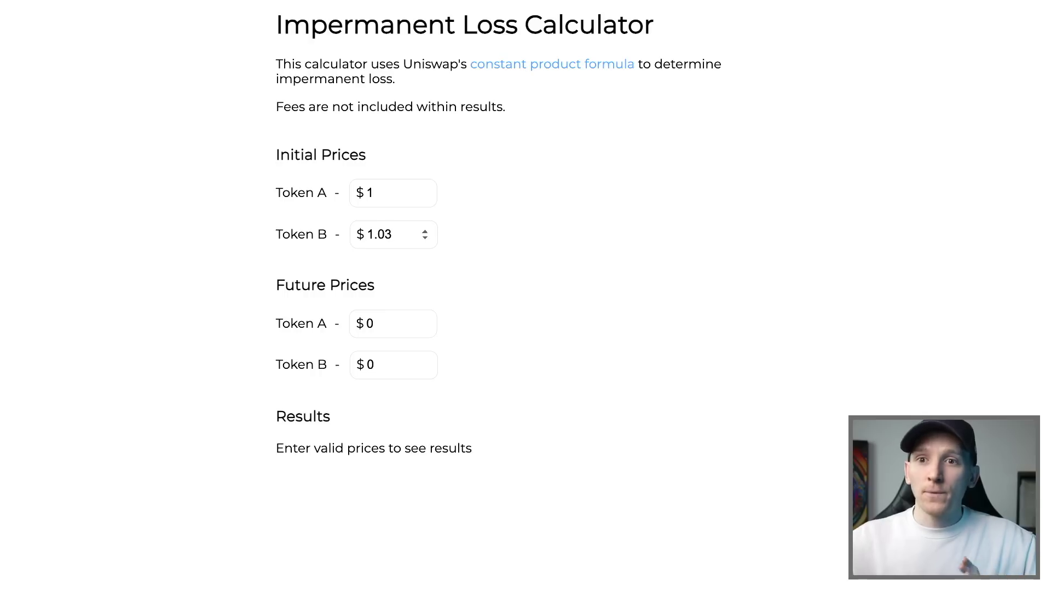
Clear Token B's initial price and re-enter it as $1.03
scroll(485, 224, "down", 1)
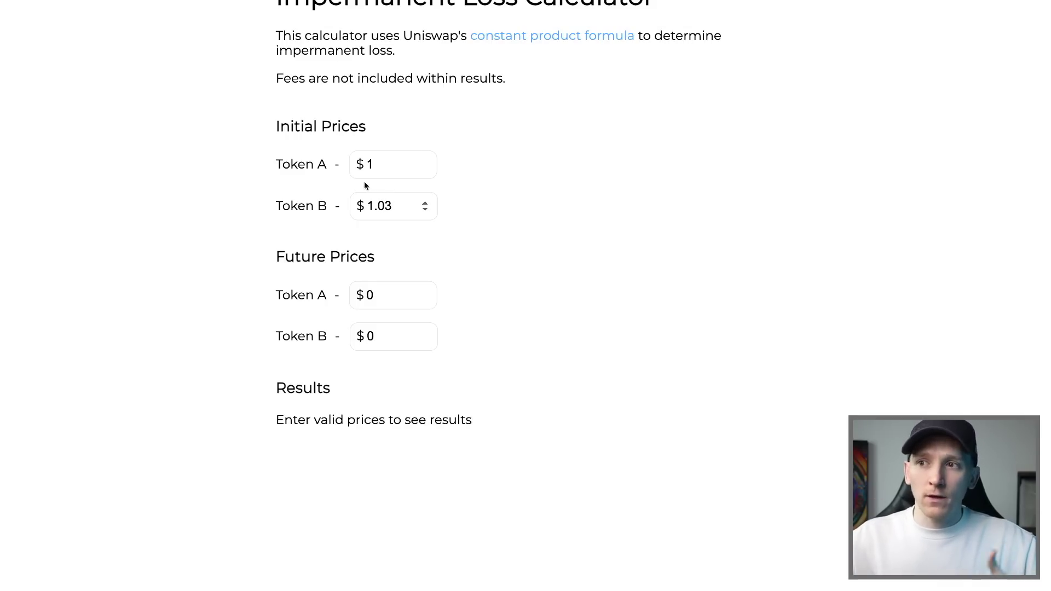
scroll(376, 221, "down", 1)
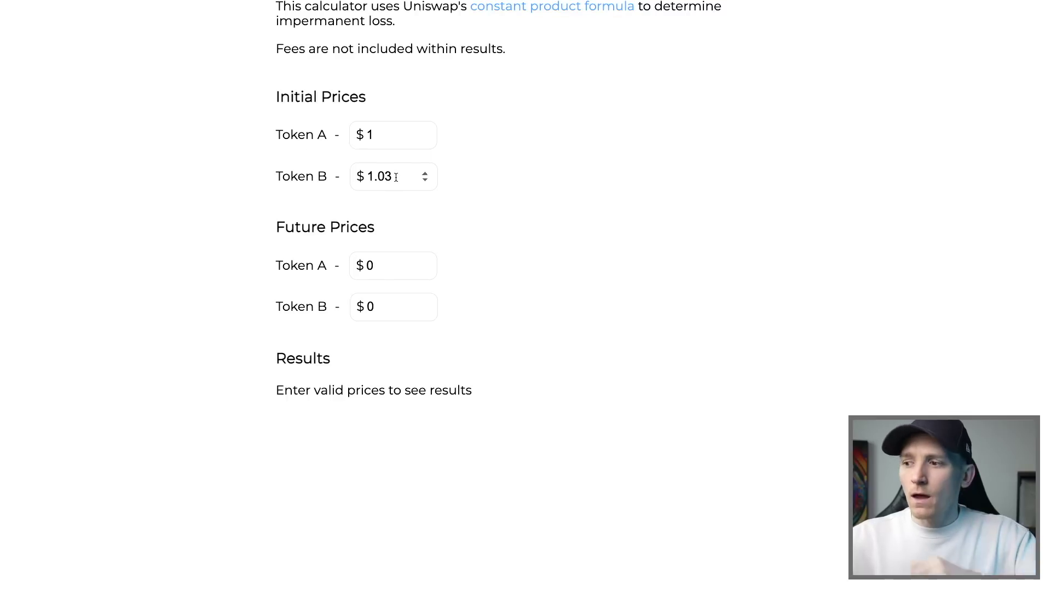
key("BackSpace")
key("BackSpace")
key("BackSpace")
key("BackSpace")
type("1")
key("BackSpace")
type("1.03")
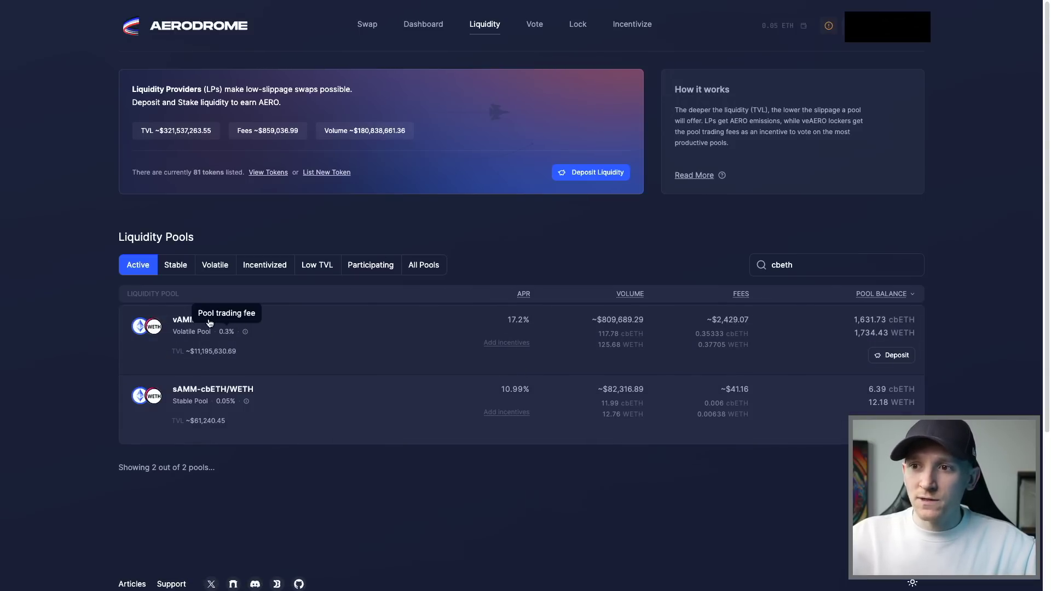
Open the vAMM-cbETH/WETH volatile pool on Aerodrome and fill the first token amount with the full available cbETH balance
left_click(192, 325)
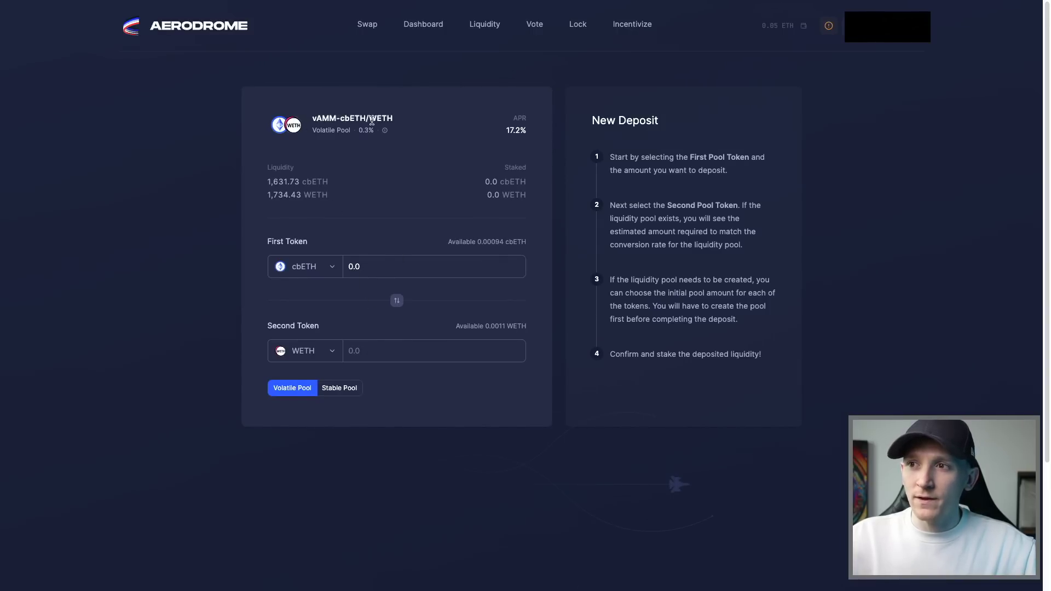
mouse_move(371, 137)
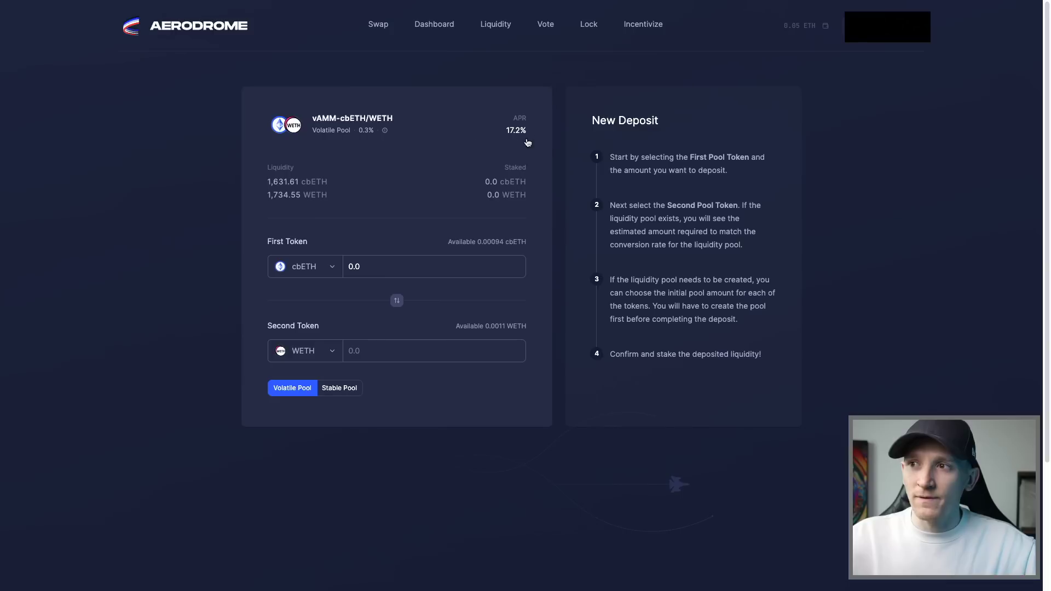
mouse_move(525, 137)
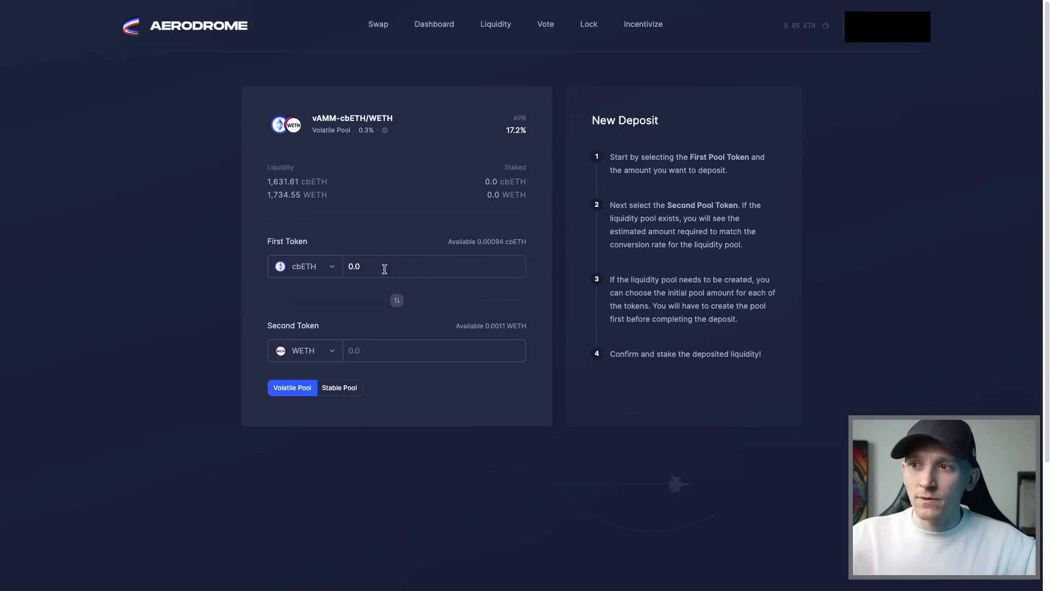
left_click(488, 246)
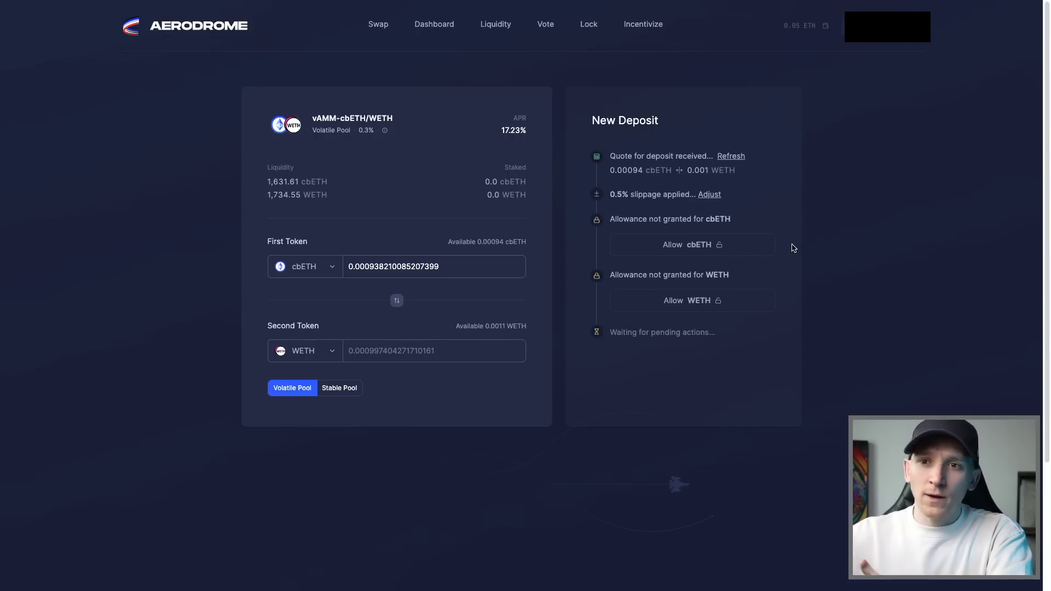
Check the pool's APR and open the dashboard of deposits, locks and rewards
mouse_move(506, 127)
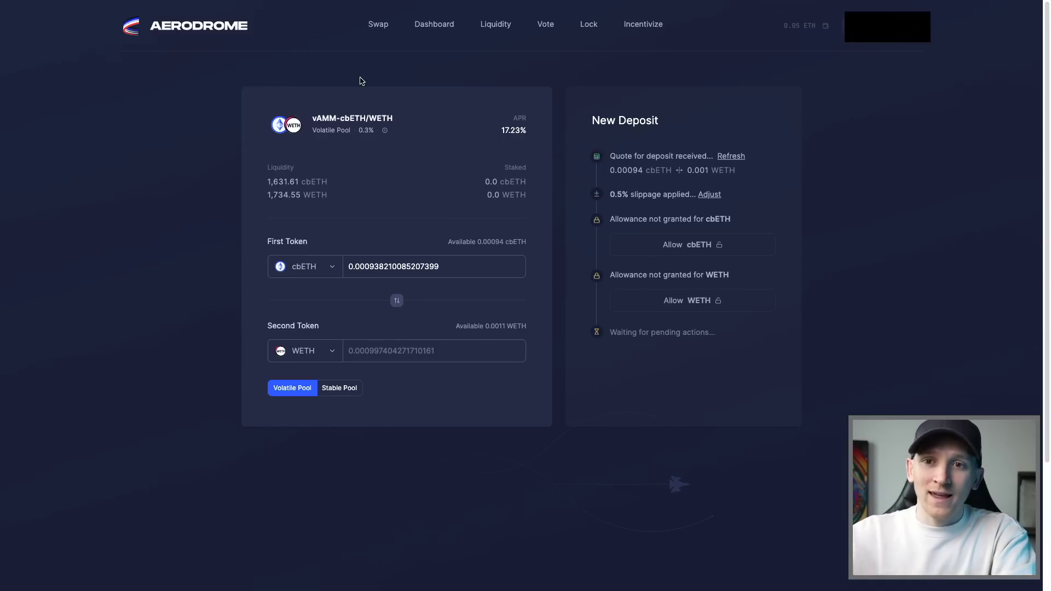
left_click(431, 32)
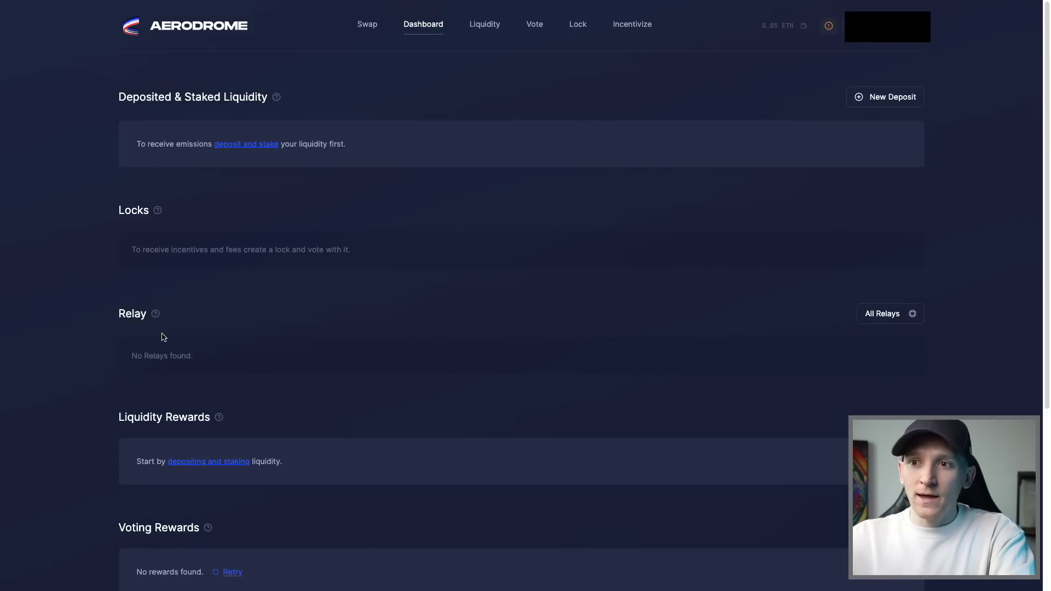